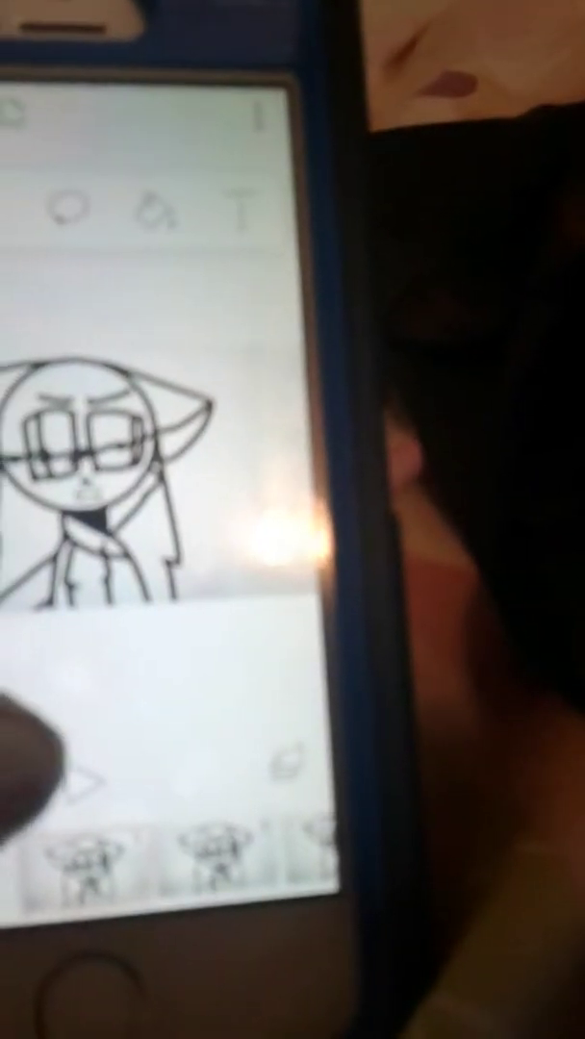
# Play back the black-line character animation up to frame 230, where the eyes are scribbled out.
pyautogui.click(81, 781)
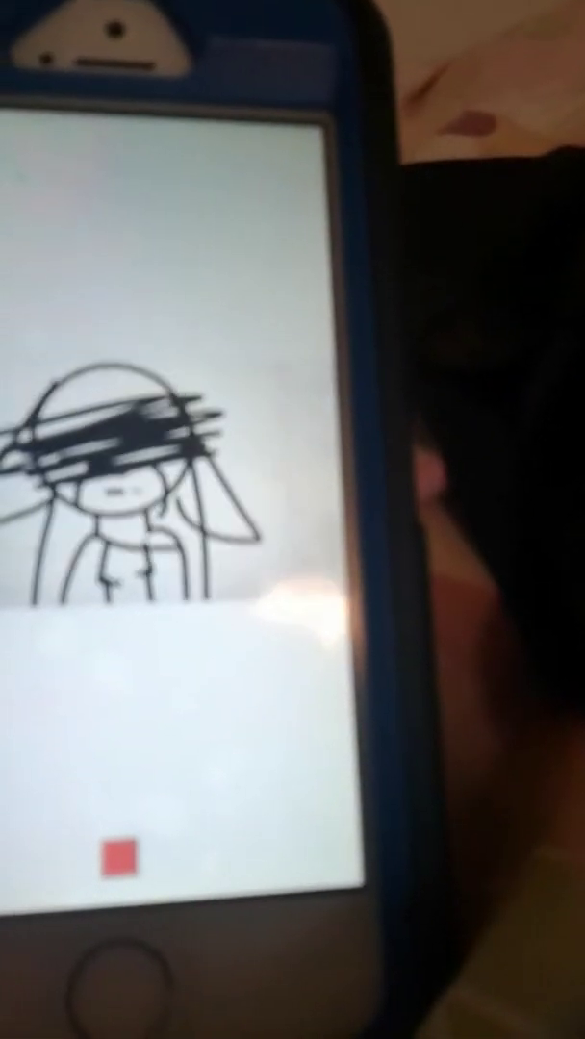